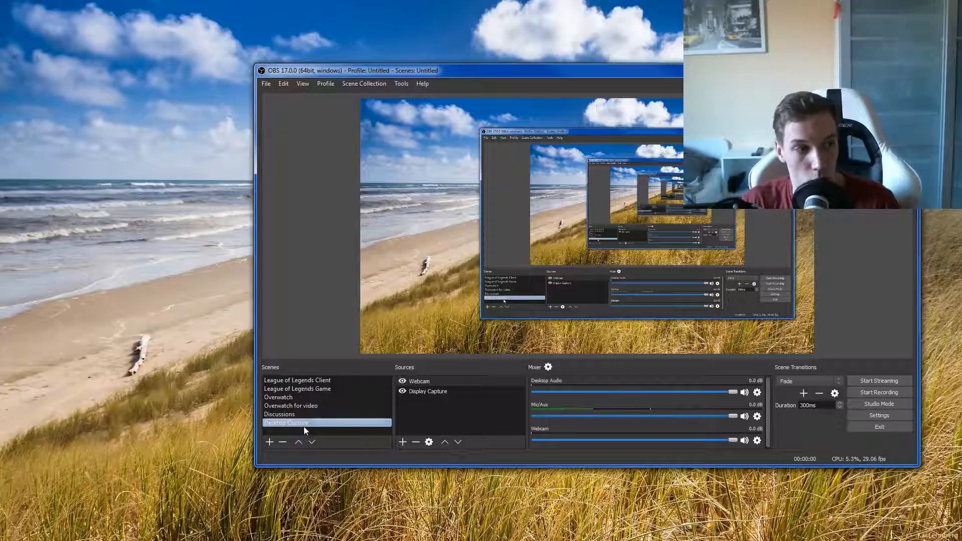
Create a new scene named "Test"
mouse_move(303, 426)
left_mouse_down()
mouse_move(303, 434)
mouse_move(322, 389)
mouse_move(312, 405)
mouse_move(358, 421)
mouse_move(348, 390)
mouse_move(314, 422)
left_mouse_up()
left_click(270, 442)
type("Test")
key("Return")
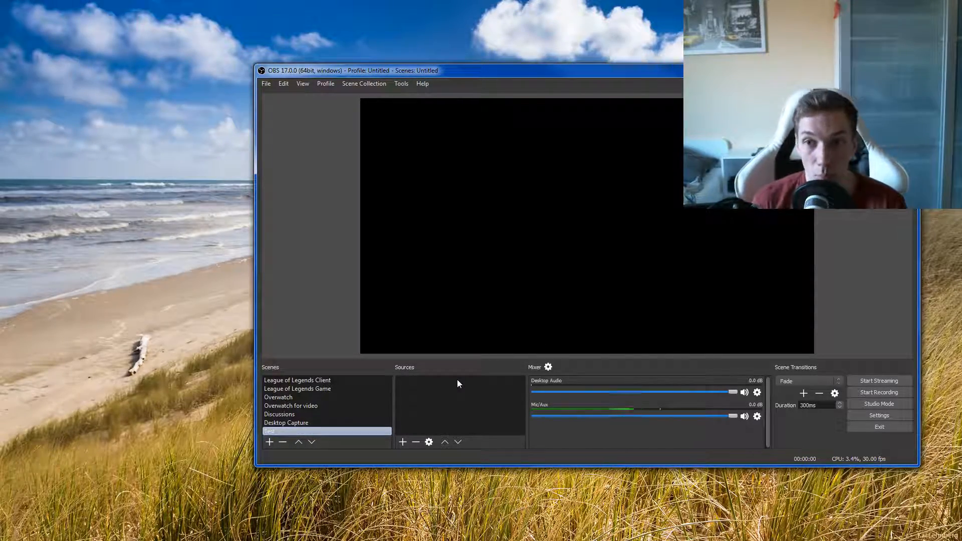
right_click(492, 388)
mouse_move(500, 394)
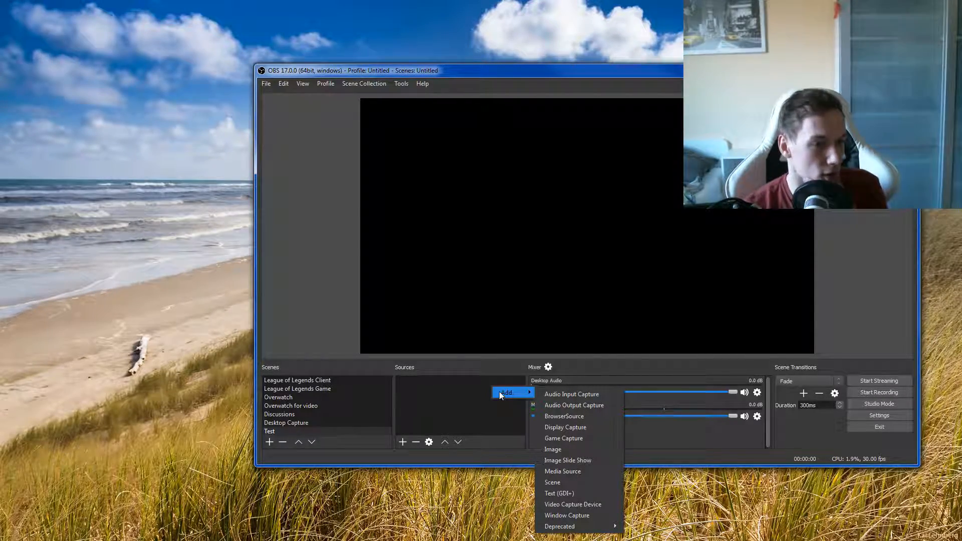
left_click(576, 416)
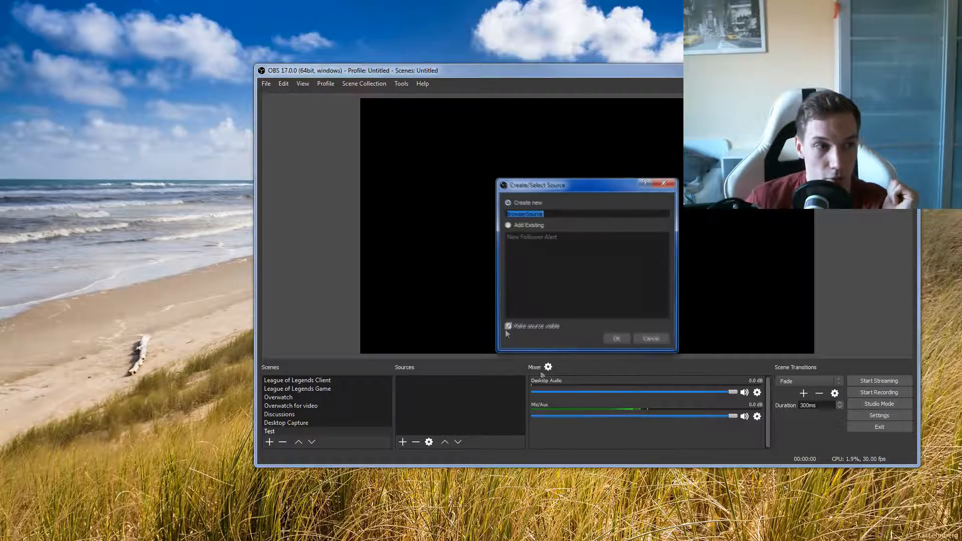
left_click(521, 224)
left_click(516, 238)
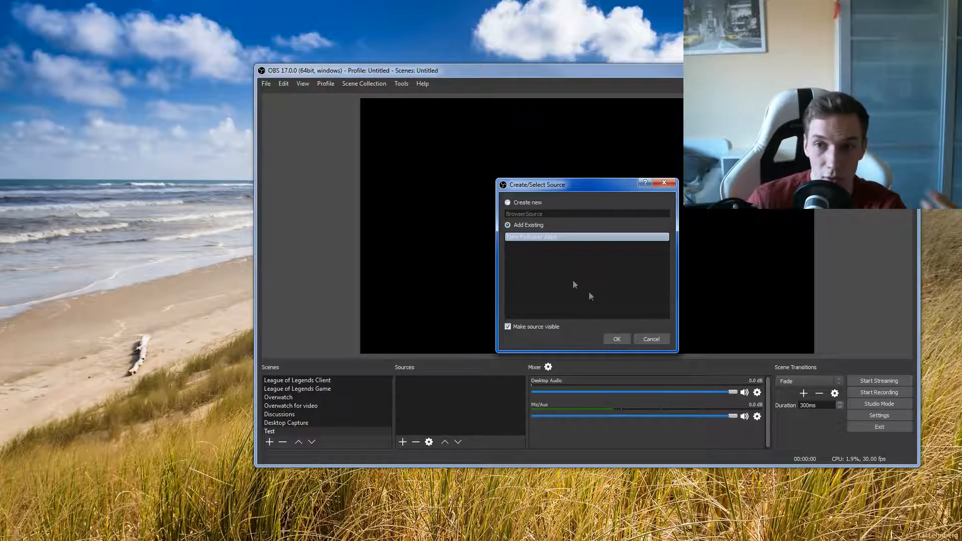
left_click(643, 340)
right_click(494, 387)
mouse_move(515, 395)
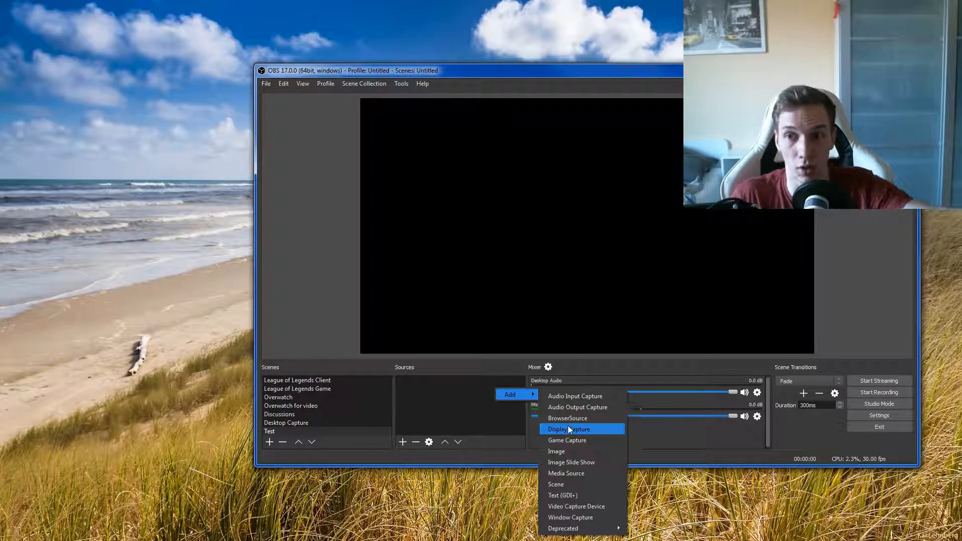
left_click(166, 174)
right_click(167, 174)
left_click(182, 131)
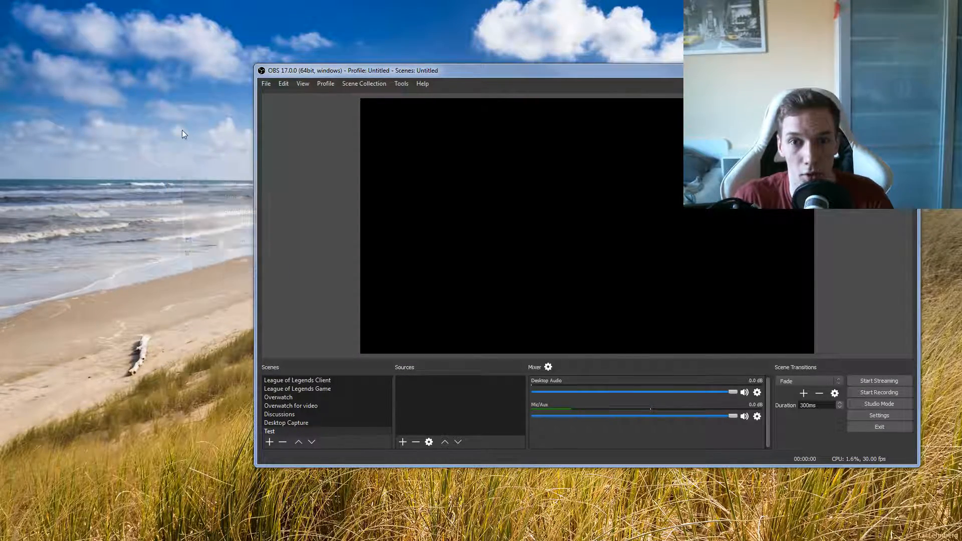
right_click(181, 130)
left_click_drag(465, 76, 435, 70)
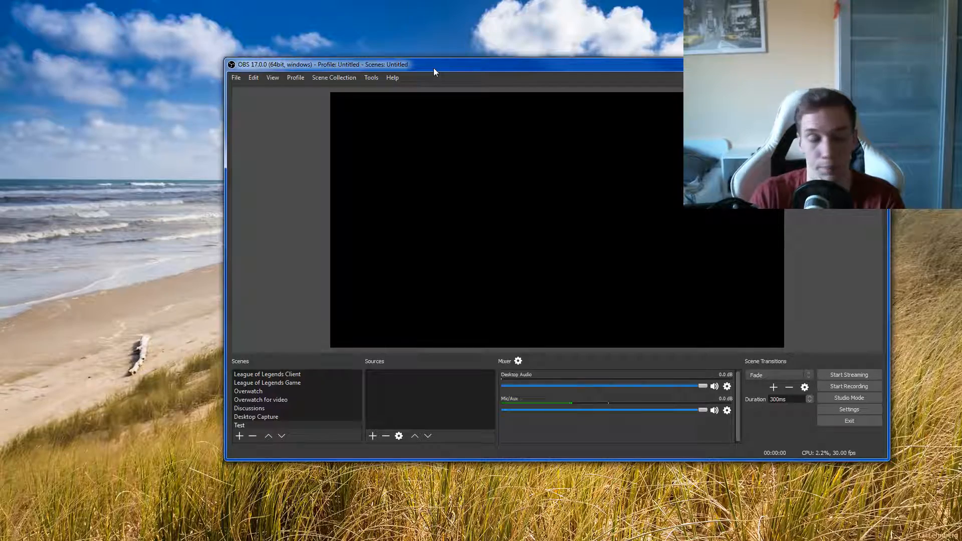
right_click(395, 380)
right_click(410, 392)
mouse_move(416, 397)
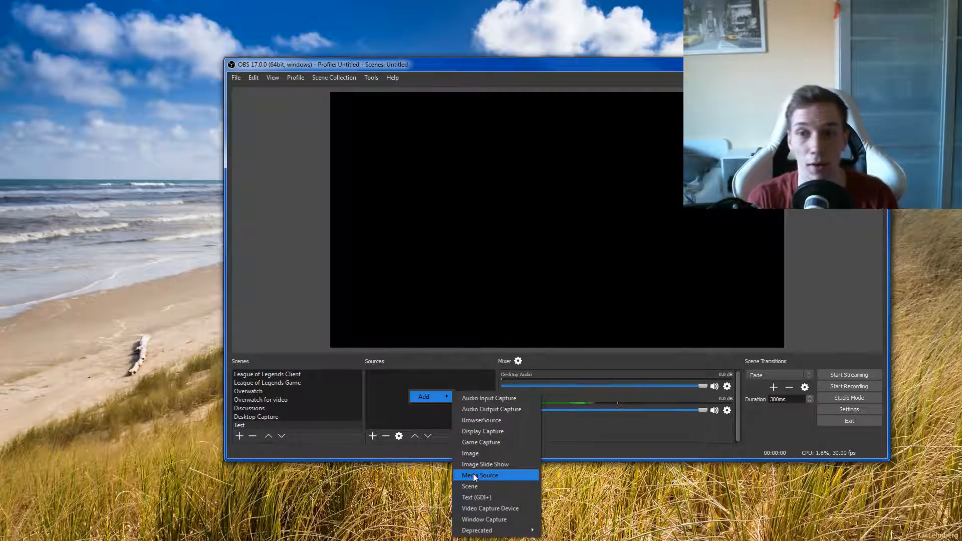
left_click(474, 476)
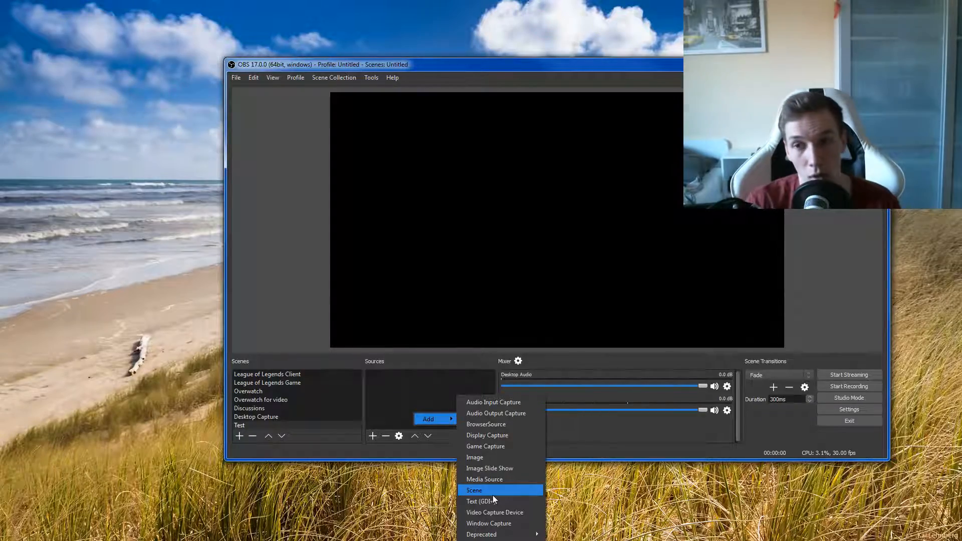
left_click(492, 495)
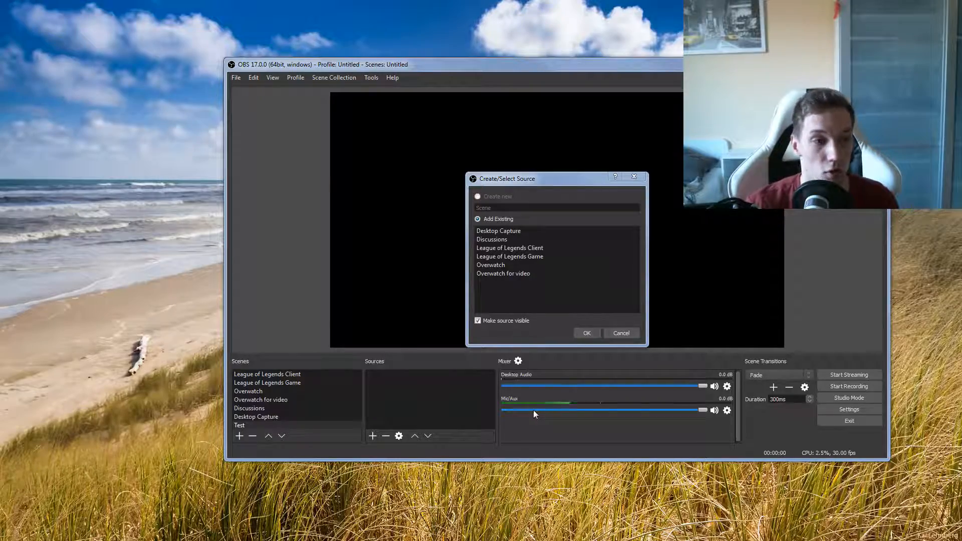
left_click(621, 333)
right_click(438, 406)
mouse_move(462, 414)
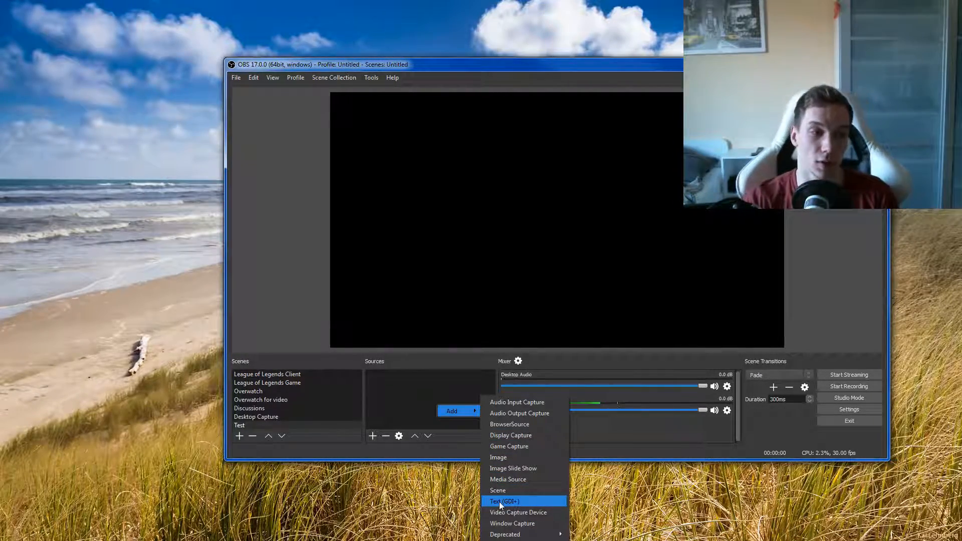
left_click(499, 501)
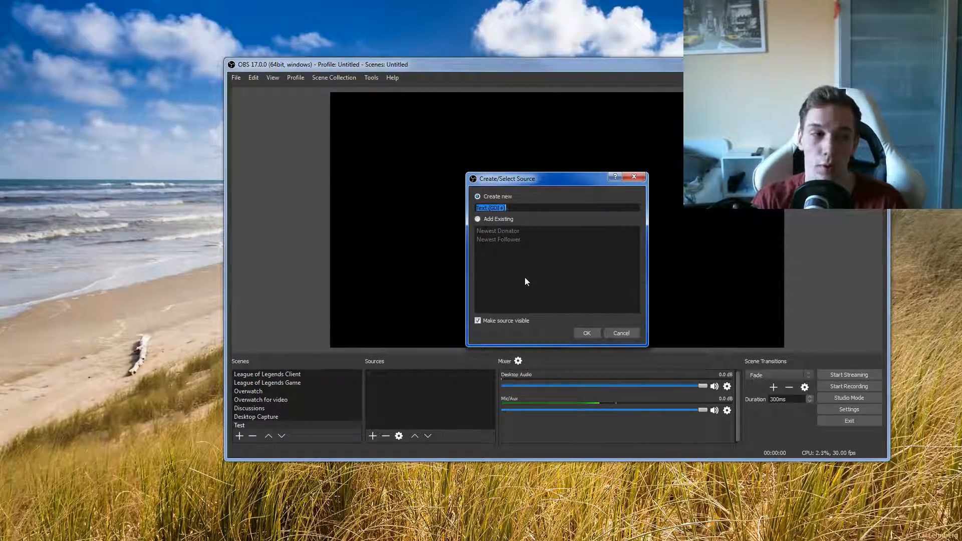
left_click(484, 222)
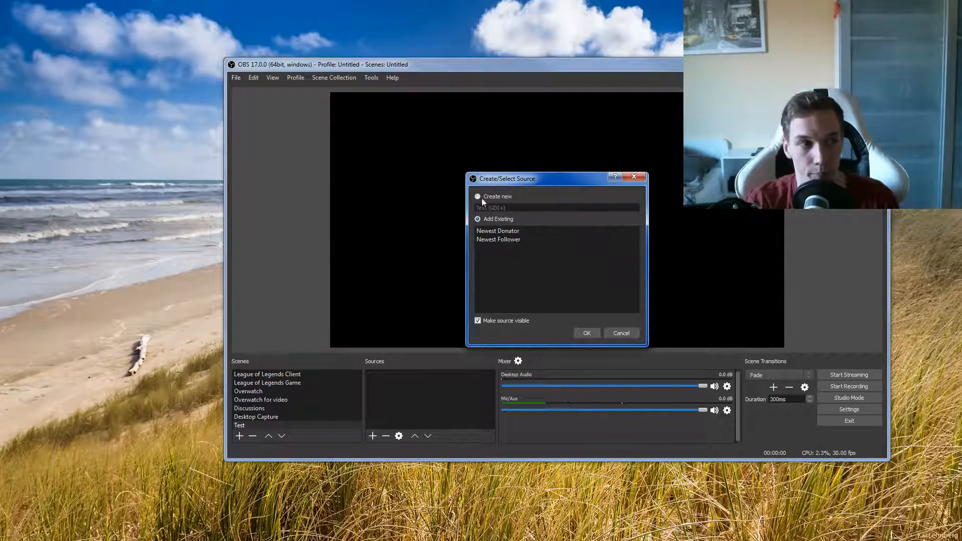
left_click(628, 182)
right_click(432, 383)
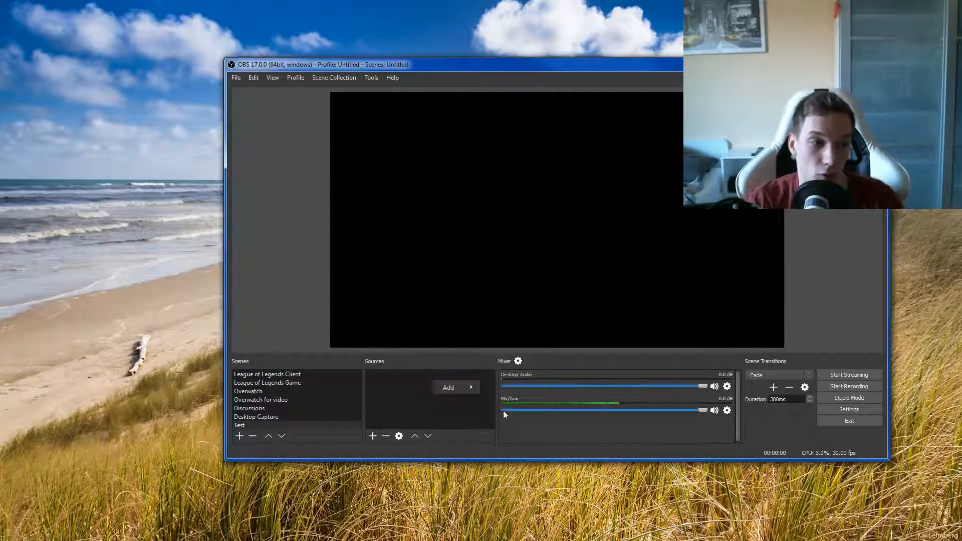
mouse_move(470, 390)
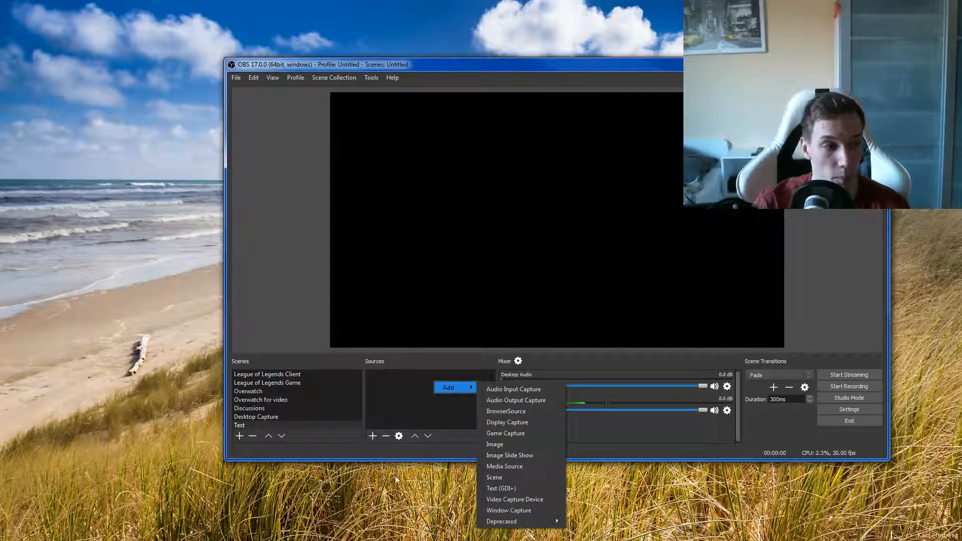
left_click(348, 427)
left_click(348, 427)
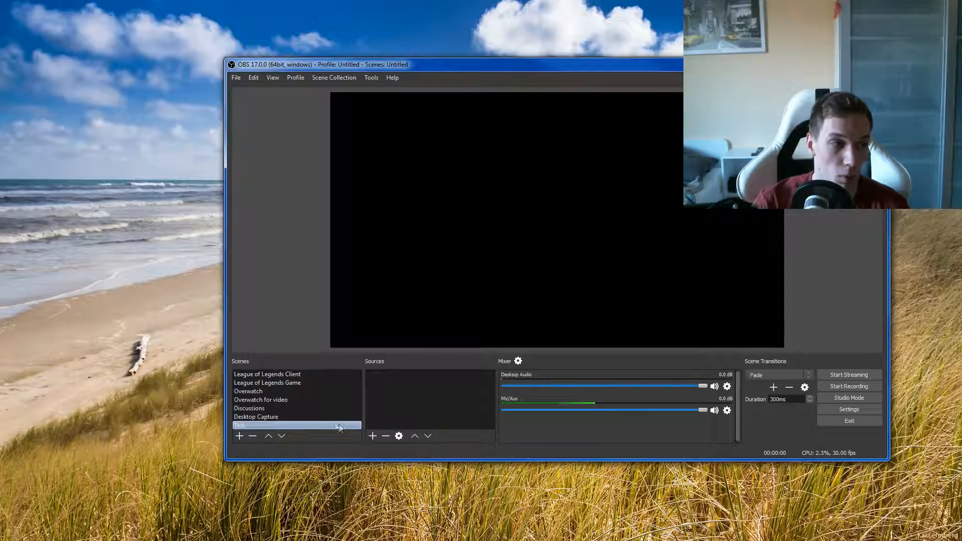
Create a new image source in the Test scene without choosing an image file
right_click(395, 395)
mouse_move(411, 400)
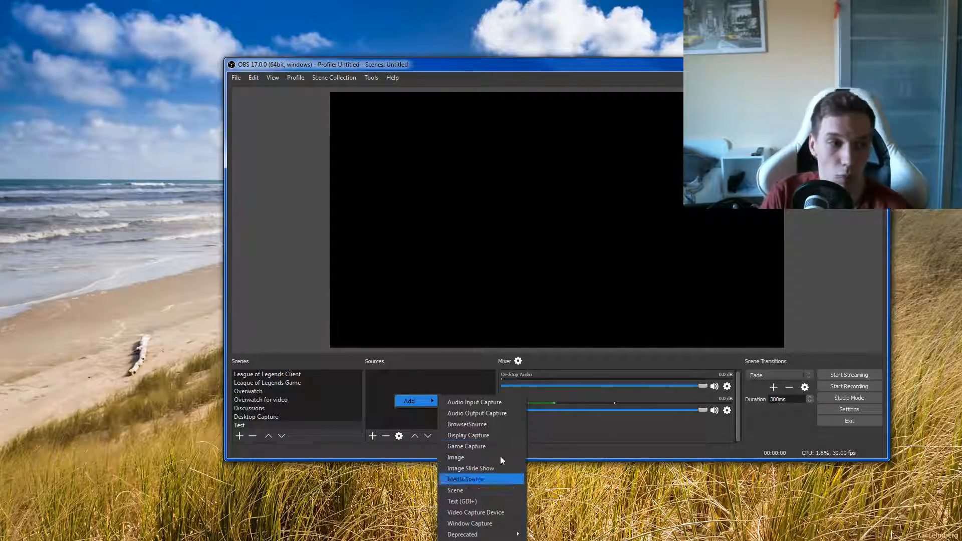
key("Escape")
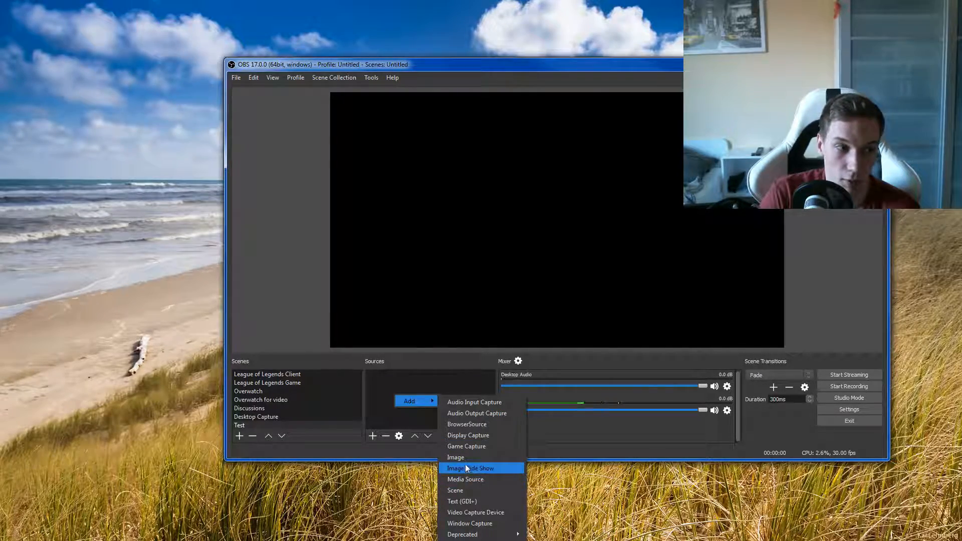
left_click(464, 457)
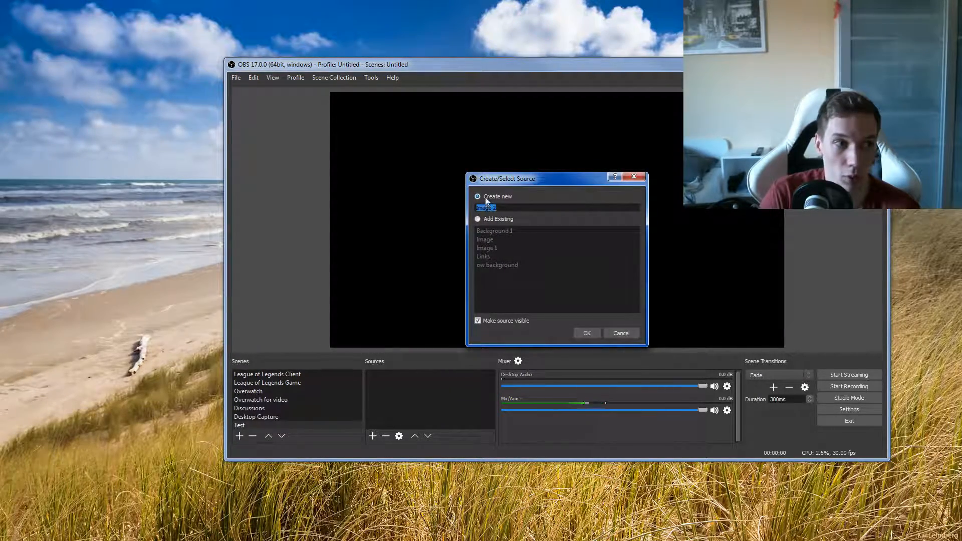
left_click(584, 334)
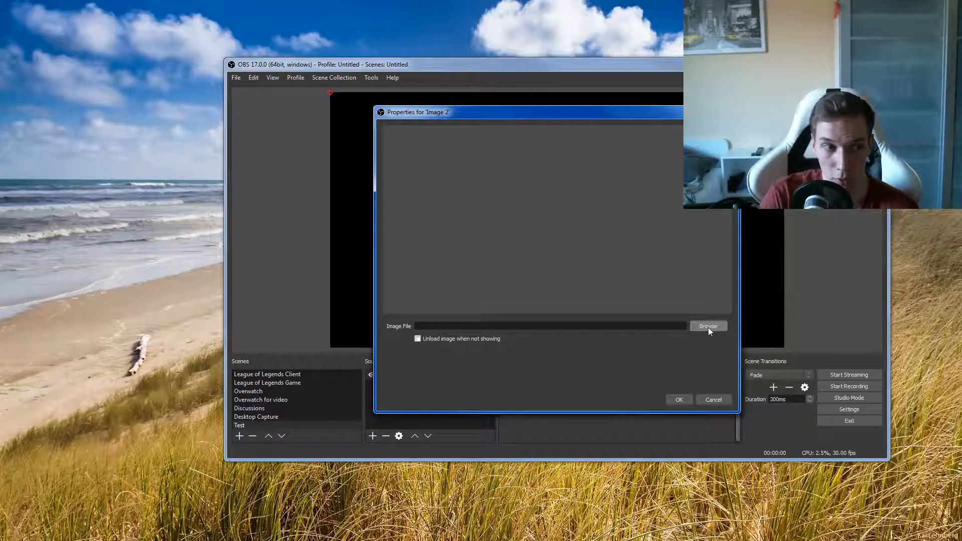
left_click(711, 399)
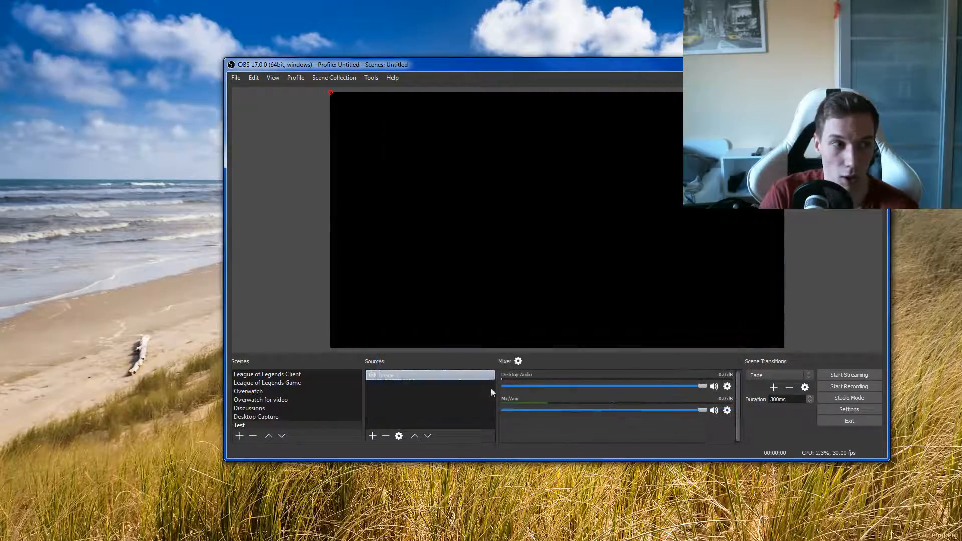
View the properties of the empty Image 2 source and remove that source from the Test scene
right_click(434, 374)
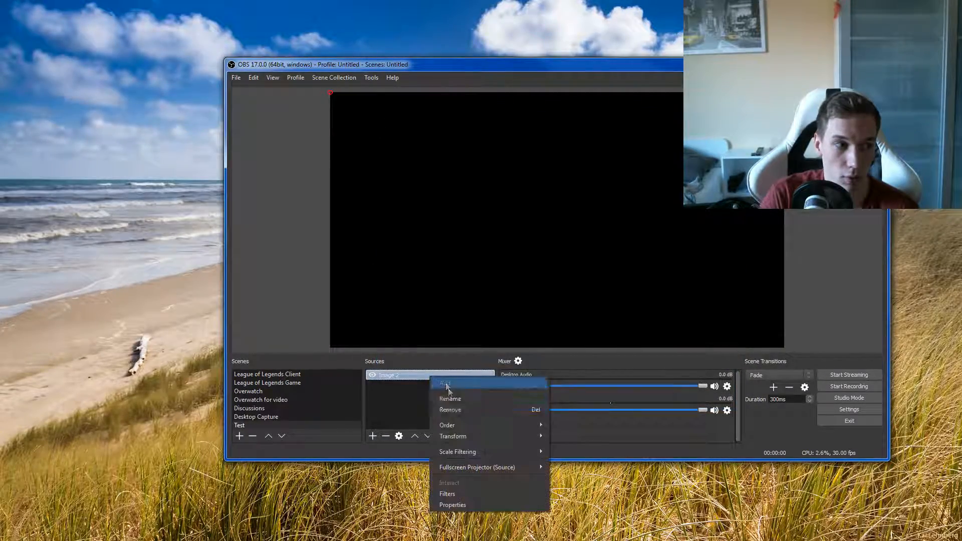
left_click(461, 507)
left_click(702, 401)
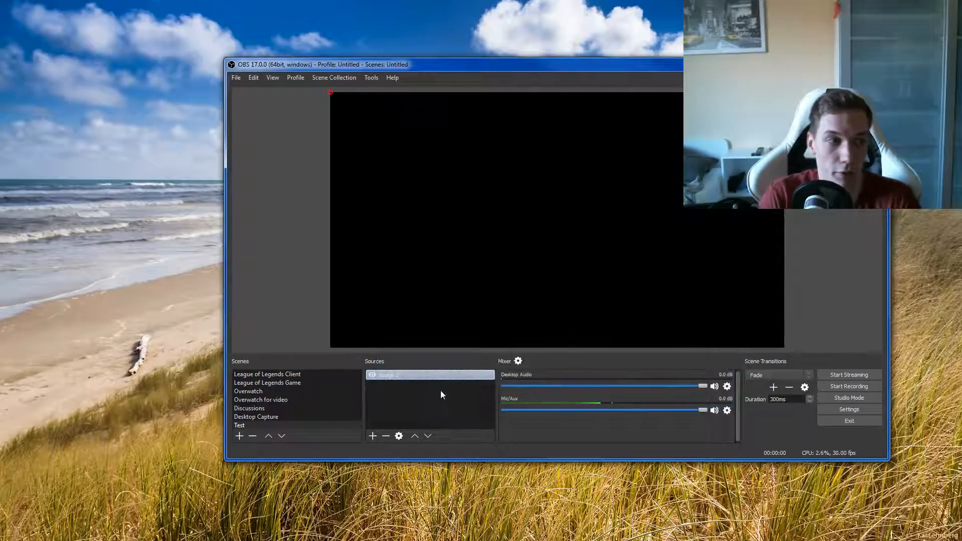
key("Delete")
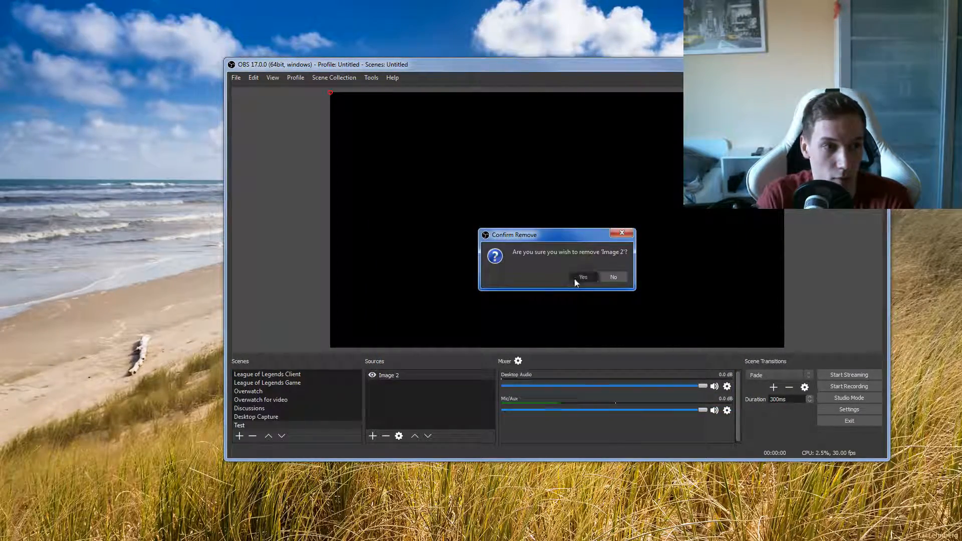
key("Return")
Add the existing image source Background 1 to the Test scene as a visible source
right_click(441, 373)
mouse_move(476, 383)
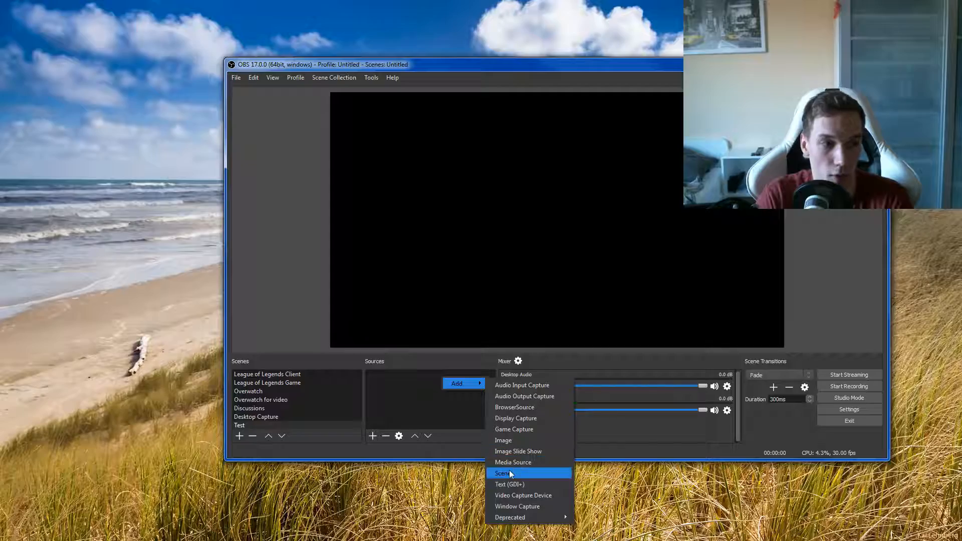
left_click(512, 443)
left_click(487, 221)
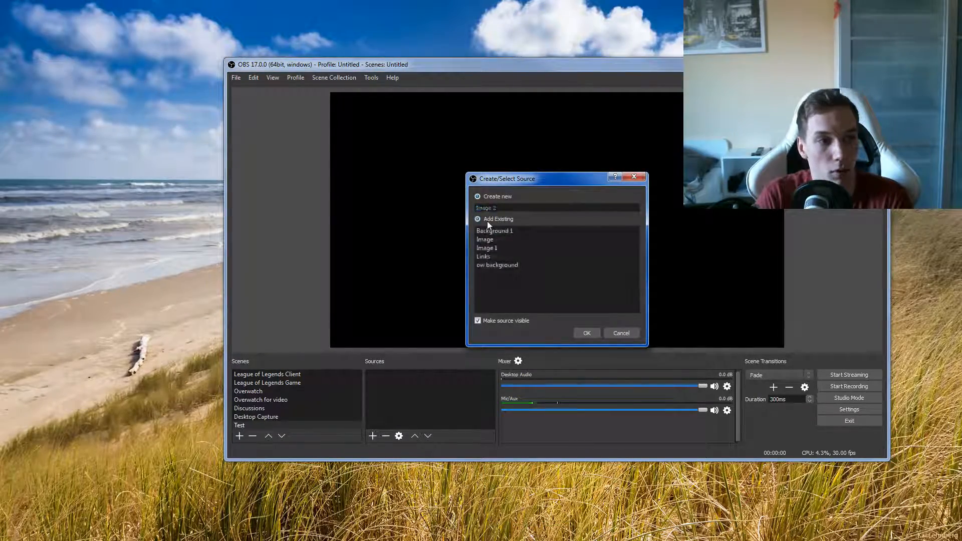
left_click(486, 230)
left_click(584, 334)
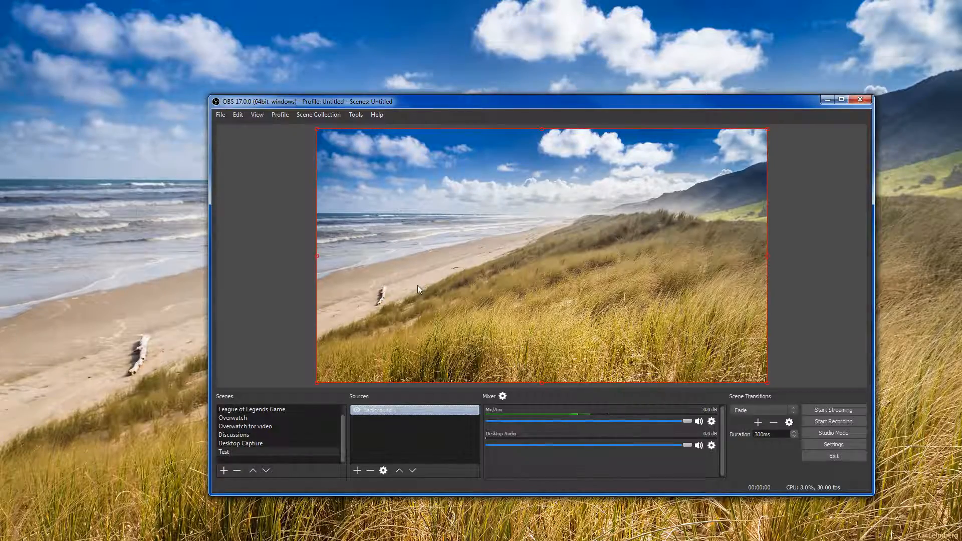
Create a new window capture source named Window Capture 1 in the Test scene
left_click(246, 453)
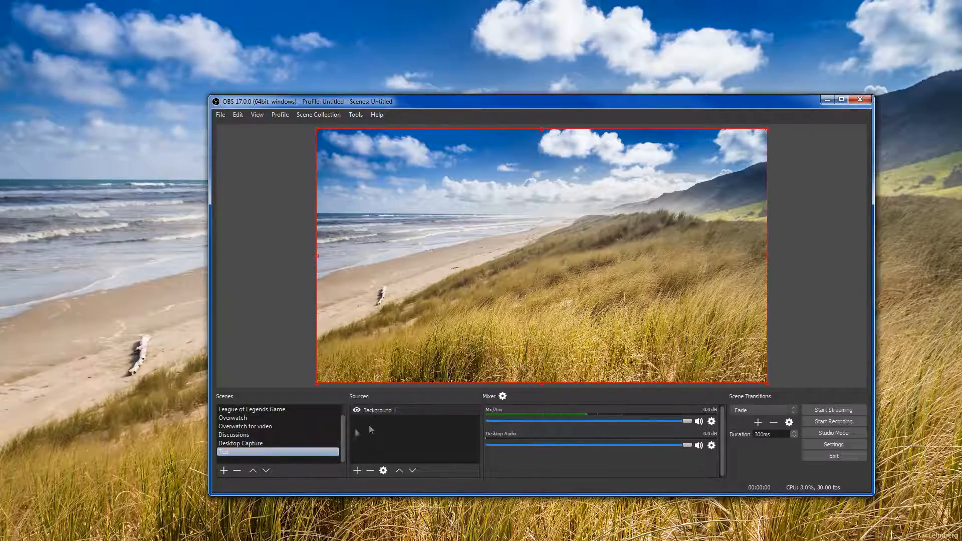
right_click(385, 437)
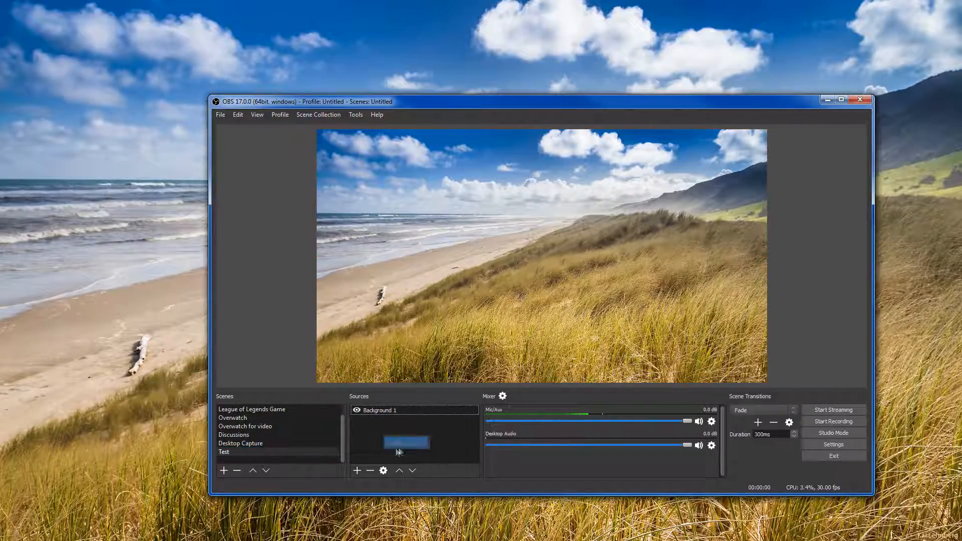
mouse_move(401, 444)
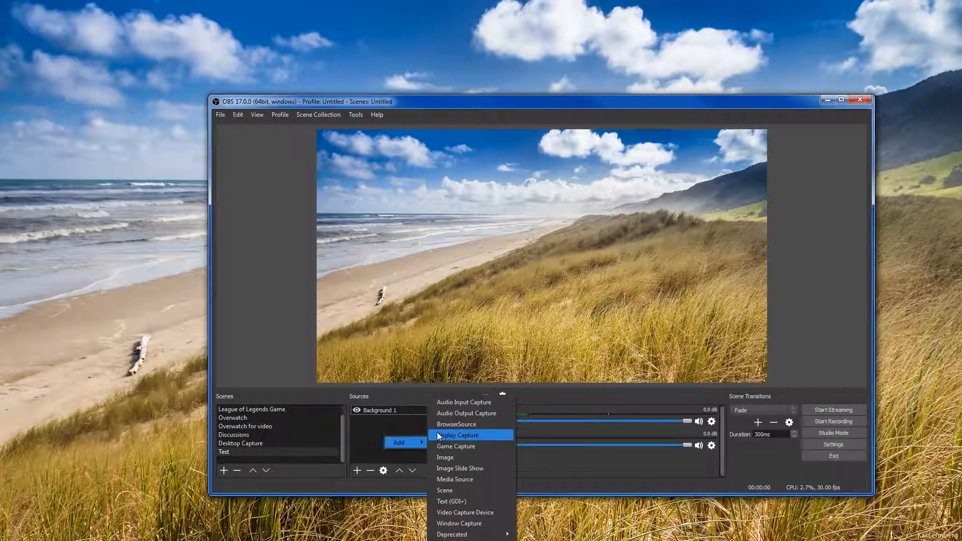
left_click(459, 523)
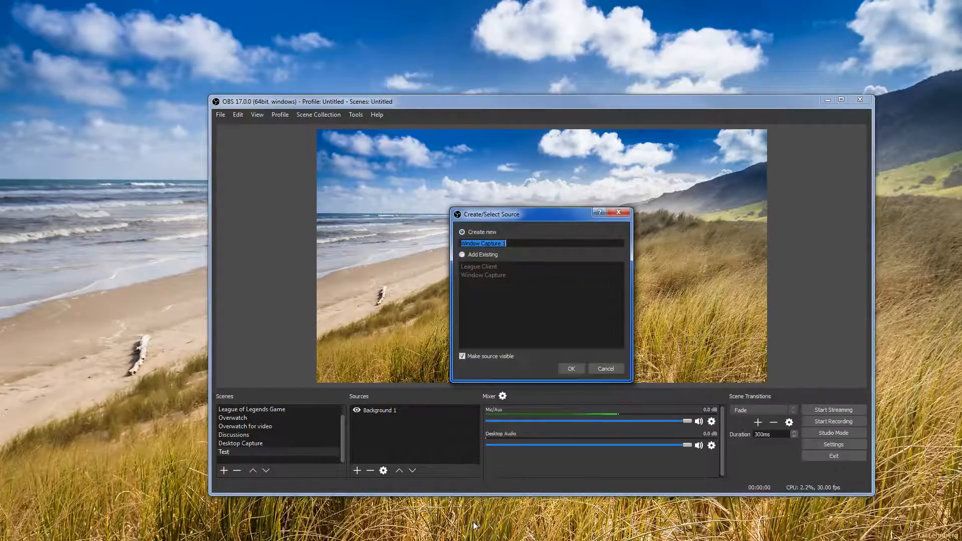
left_click(571, 369)
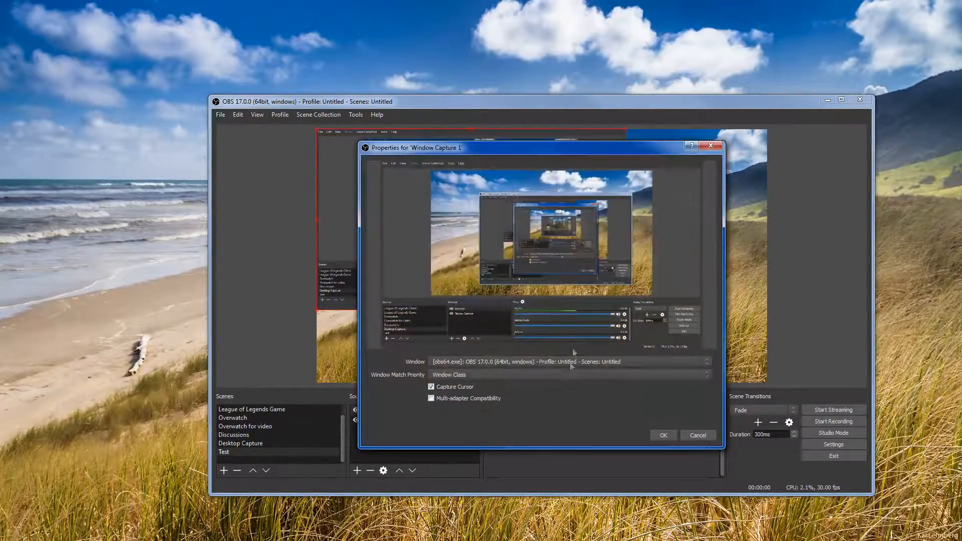
Try [explorer.exe]: Stream as the captured window, cancel the property changes, and remove the Window Capture 1 source
left_click(488, 361)
left_click(488, 370)
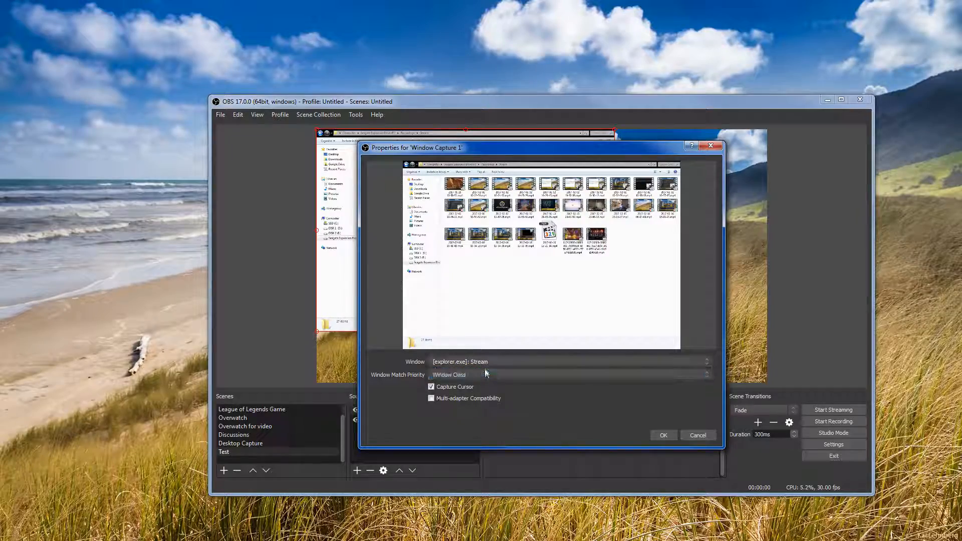
left_click(483, 361)
left_click(532, 380)
left_click(513, 377)
left_click(507, 380)
left_click(692, 436)
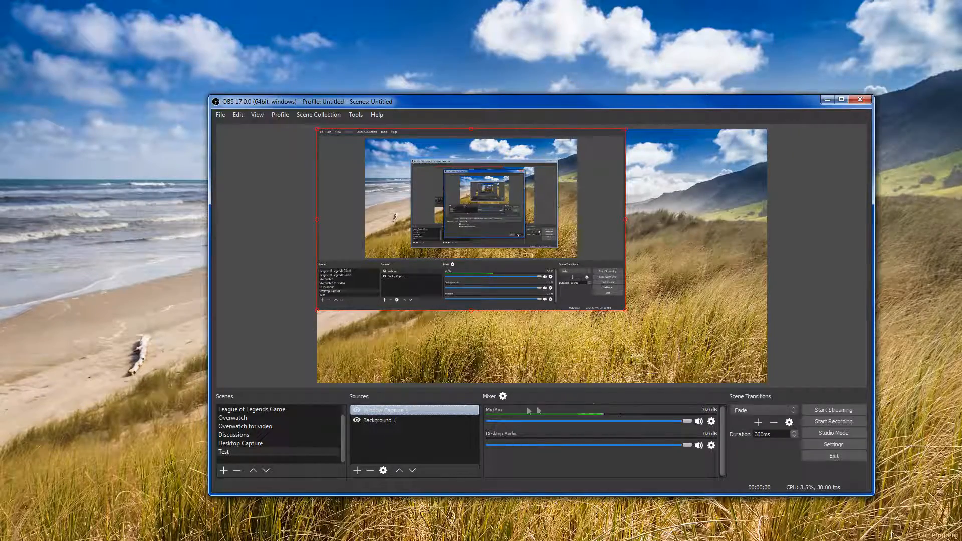
key("Delete")
left_click(576, 310)
Add the existing League Client window capture to the Test scene above Background 1
right_click(401, 430)
mouse_move(419, 438)
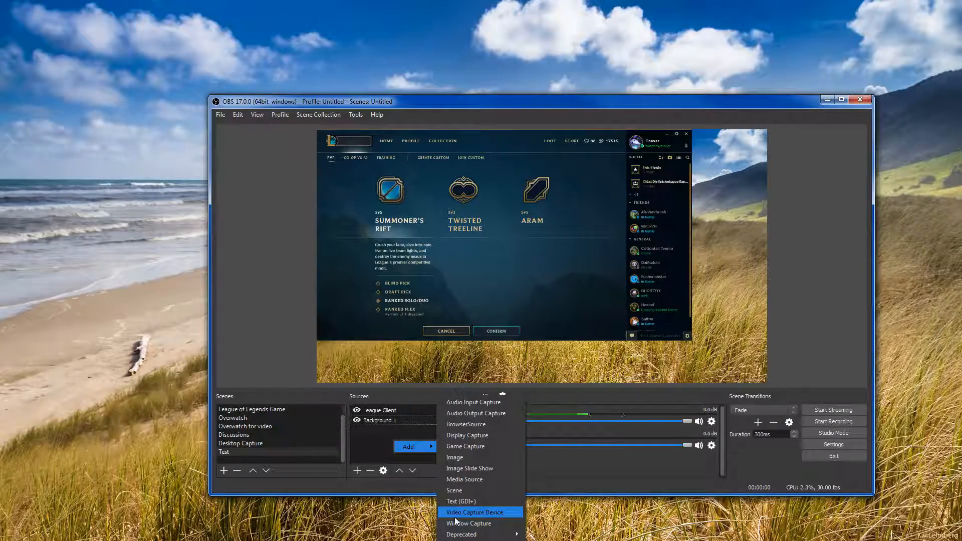
Add the existing Webcam video capture device to the Test scene and place it in the canvas's lower-right corner
left_click(456, 515)
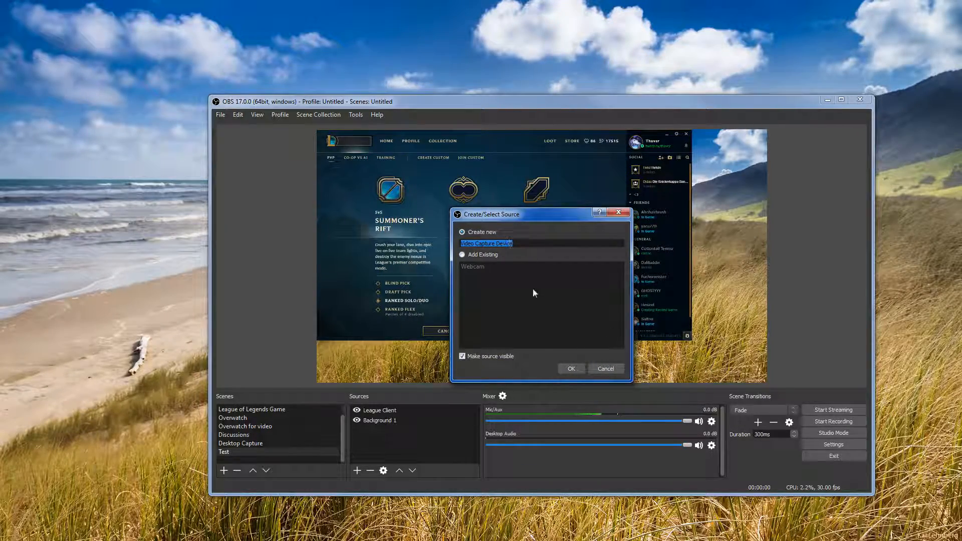
left_click(477, 257)
left_click(477, 266)
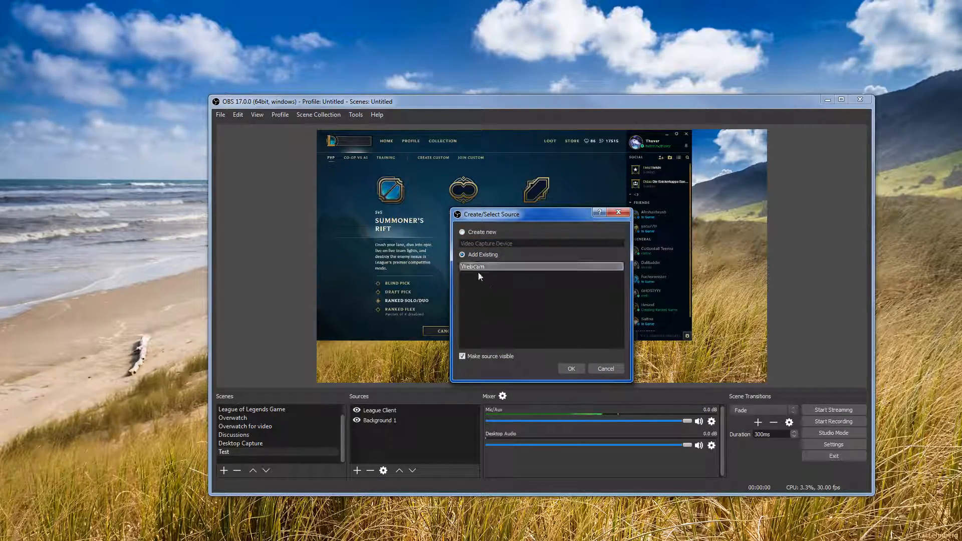
left_click(571, 369)
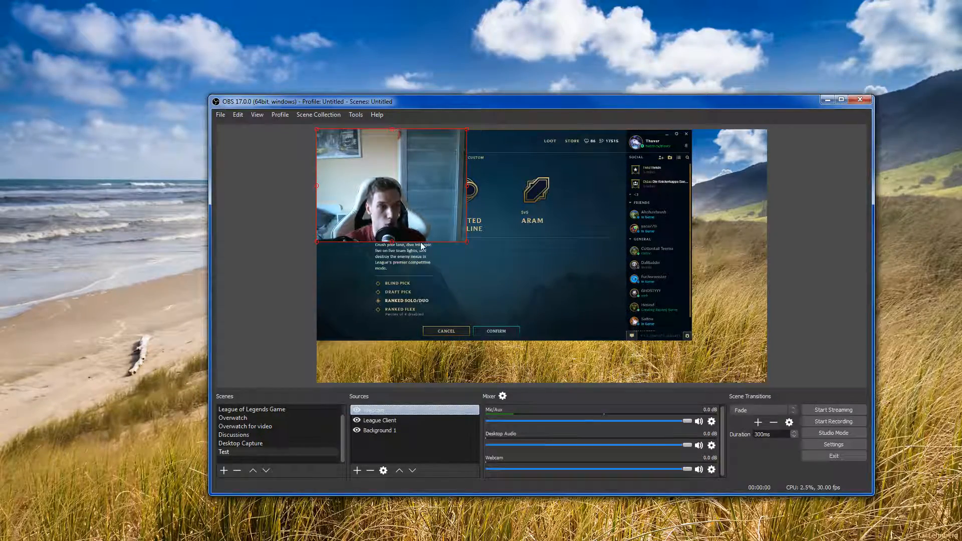
left_click_drag(399, 204, 698, 197)
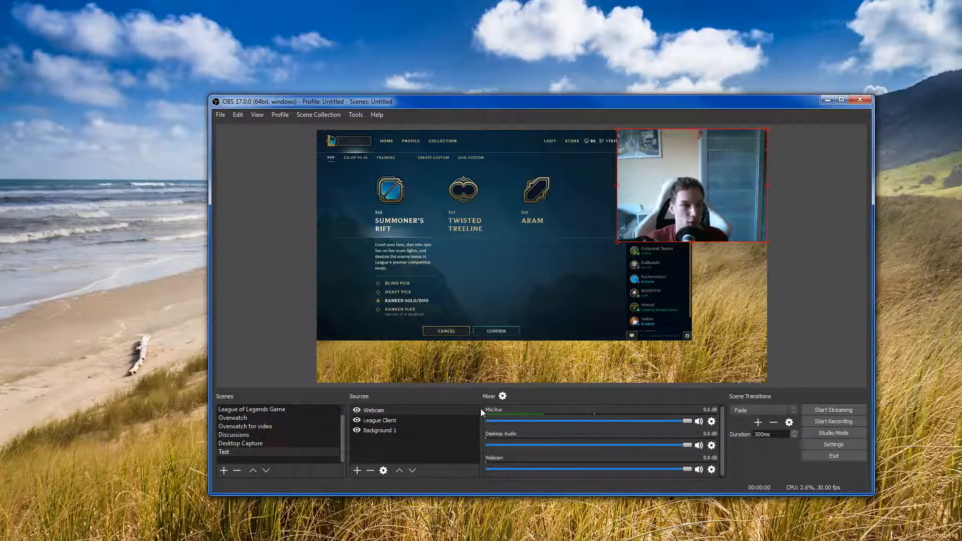
left_click_drag(648, 197, 648, 337)
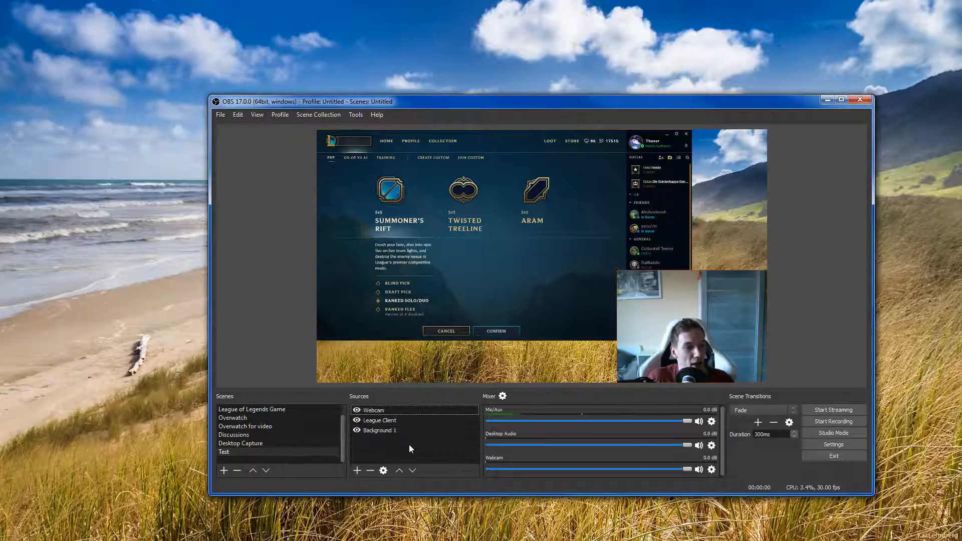
Create a new visible game capture source in the Test scene
left_click(396, 430)
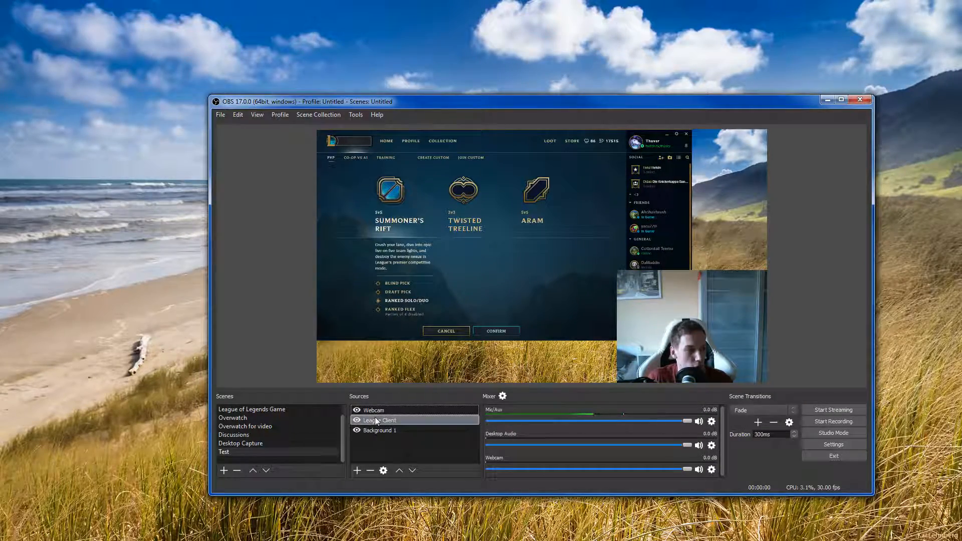
left_click(443, 440)
right_click(404, 457)
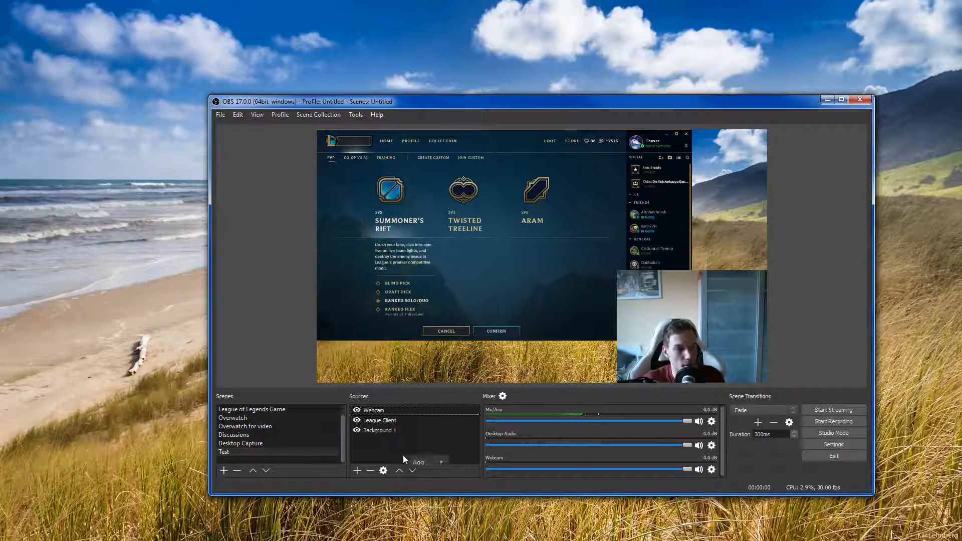
mouse_move(424, 461)
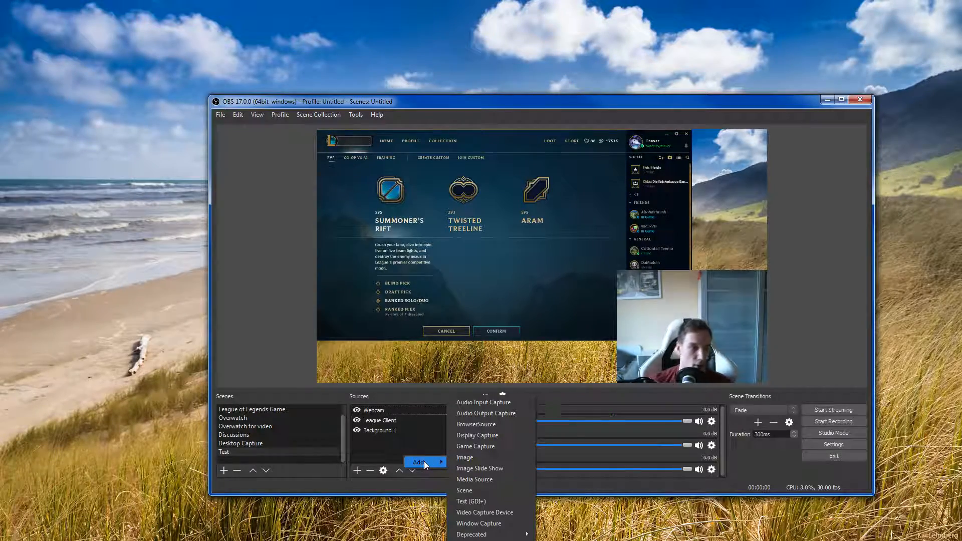
left_click(477, 451)
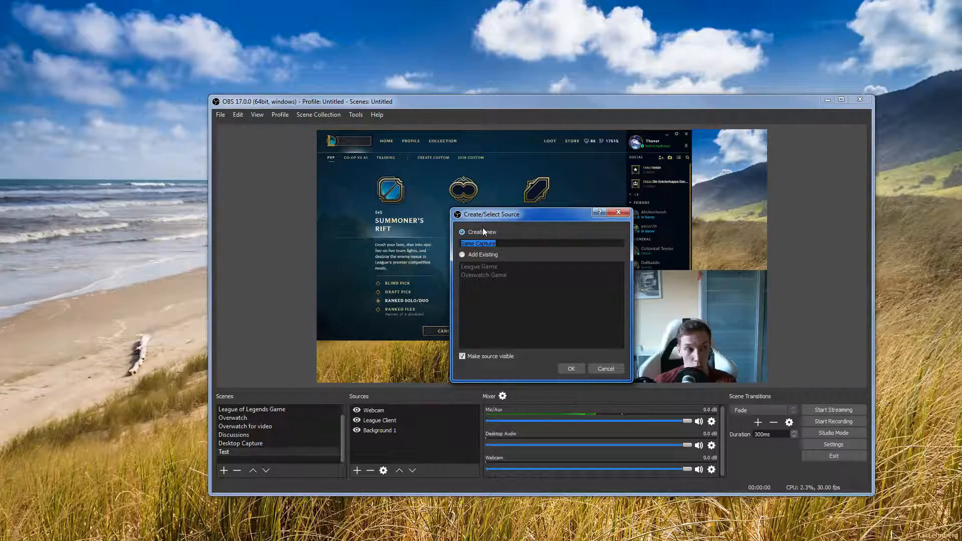
left_click(567, 367)
Try the Capture specific window mode for the game capture, check the available windows, and cancel the property changes
left_click(483, 348)
left_click(465, 362)
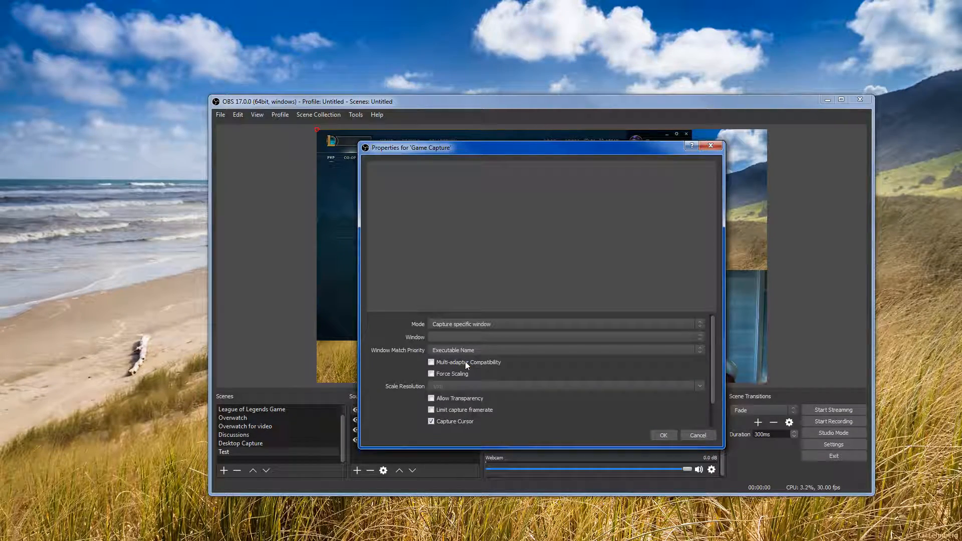
left_click(471, 337)
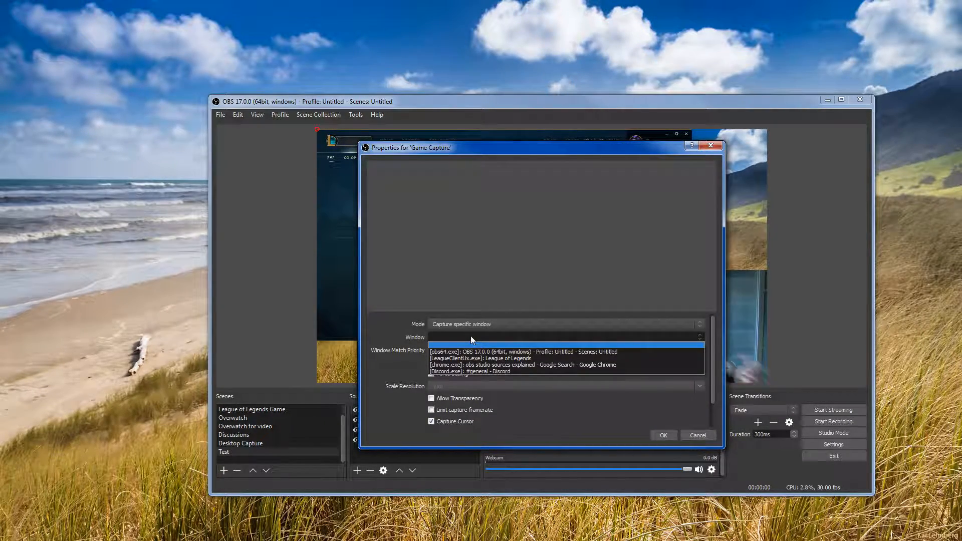
left_click(465, 339)
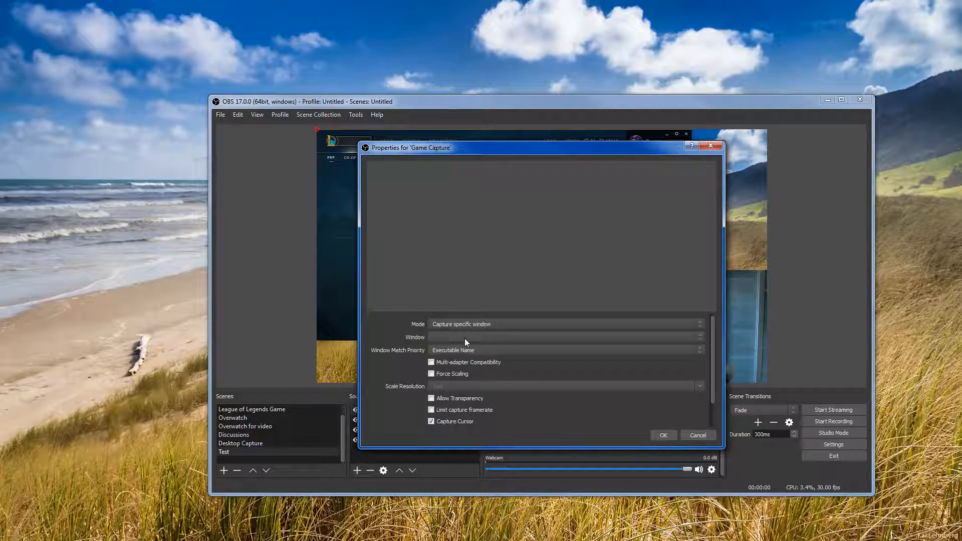
left_click(698, 434)
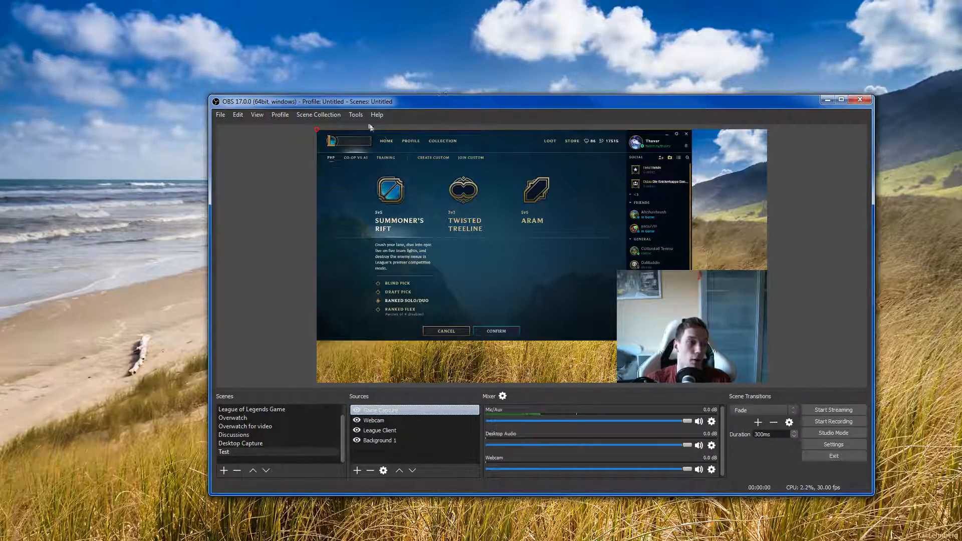
Open the Automatic Scene Switcher, examine its window-to-scene rules for League of Legends, and close it
left_click(355, 115)
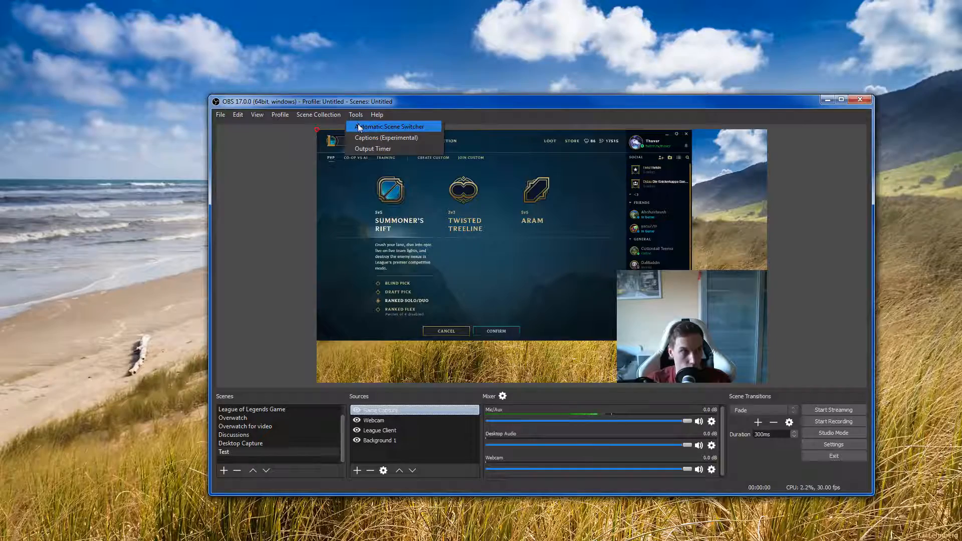
left_click(358, 127)
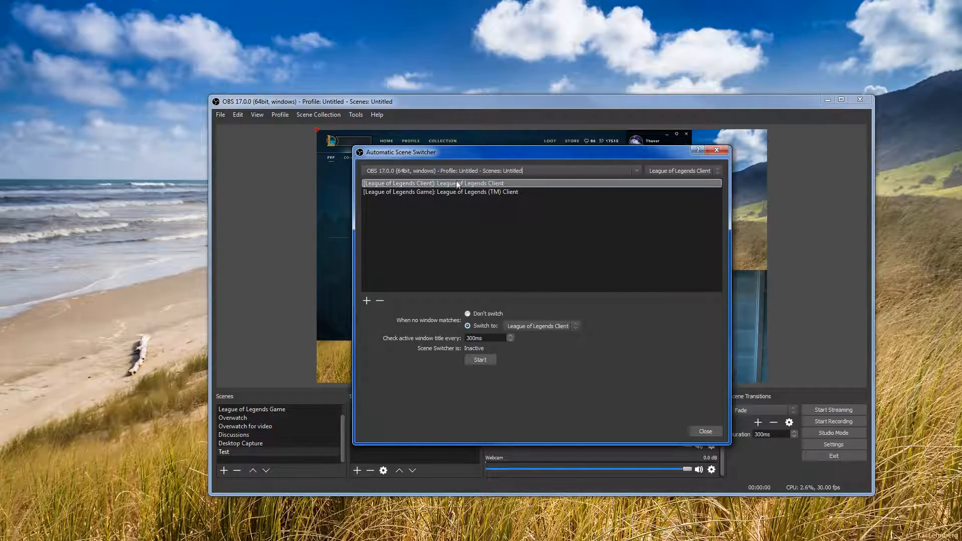
left_click(717, 151)
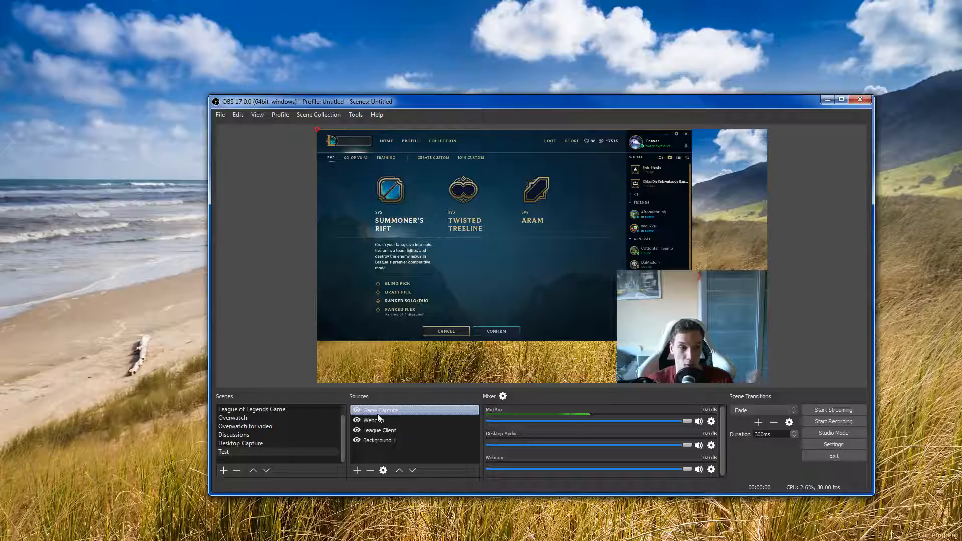
Add the existing Newest Donator text source to the Test scene as a visible source
right_click(369, 456)
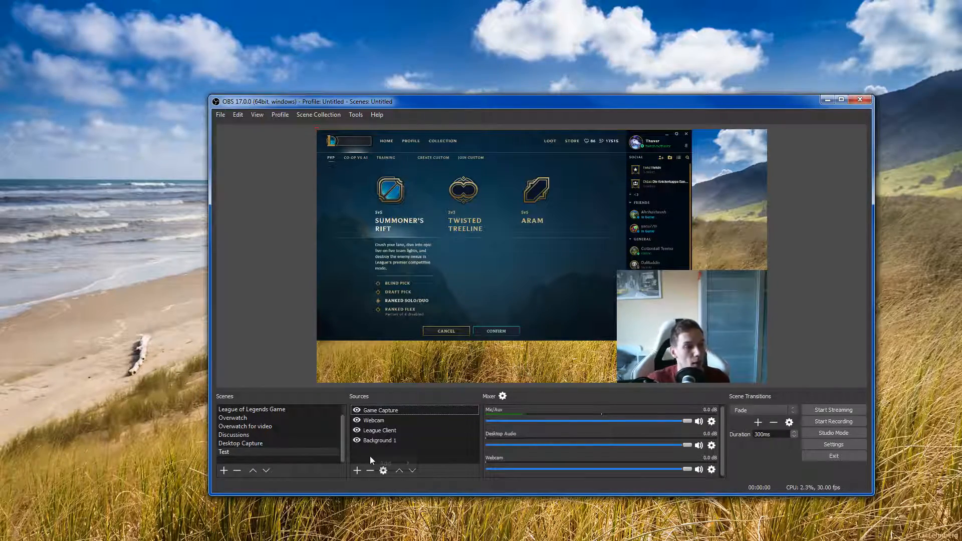
mouse_move(386, 464)
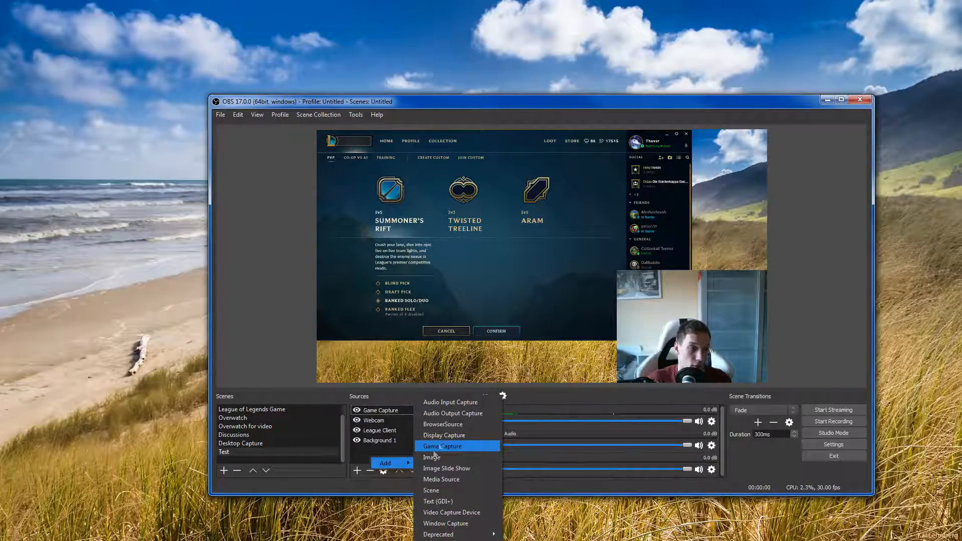
mouse_move(459, 535)
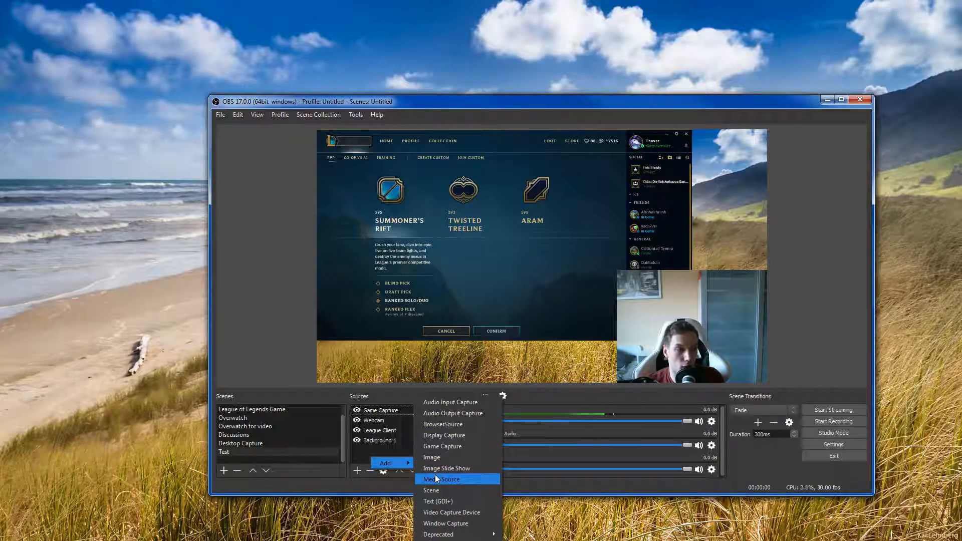
left_click(434, 498)
left_click(482, 267)
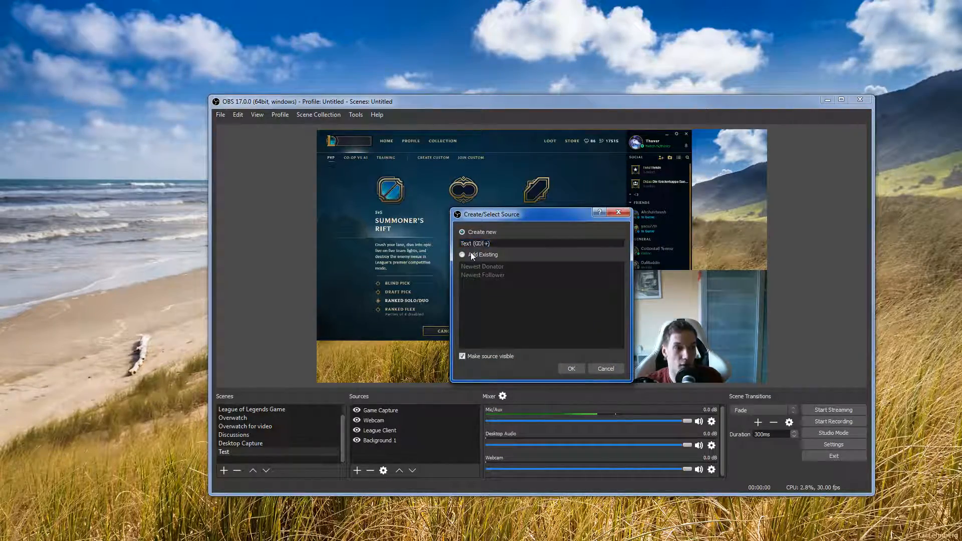
left_click(570, 368)
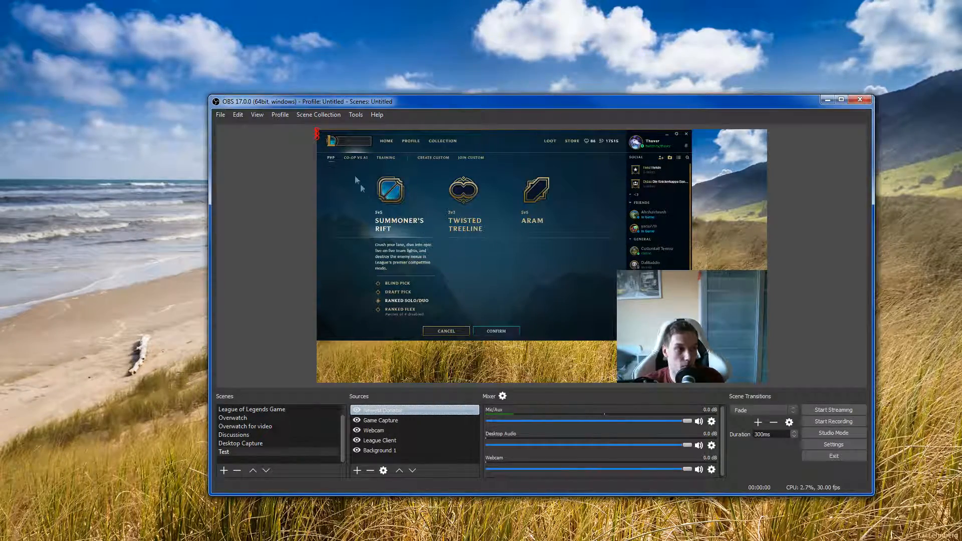
Add the existing Newest Follower text source to the Test scene and place it at the canvas's right edge, just above the webcam
right_click(408, 458)
mouse_move(422, 464)
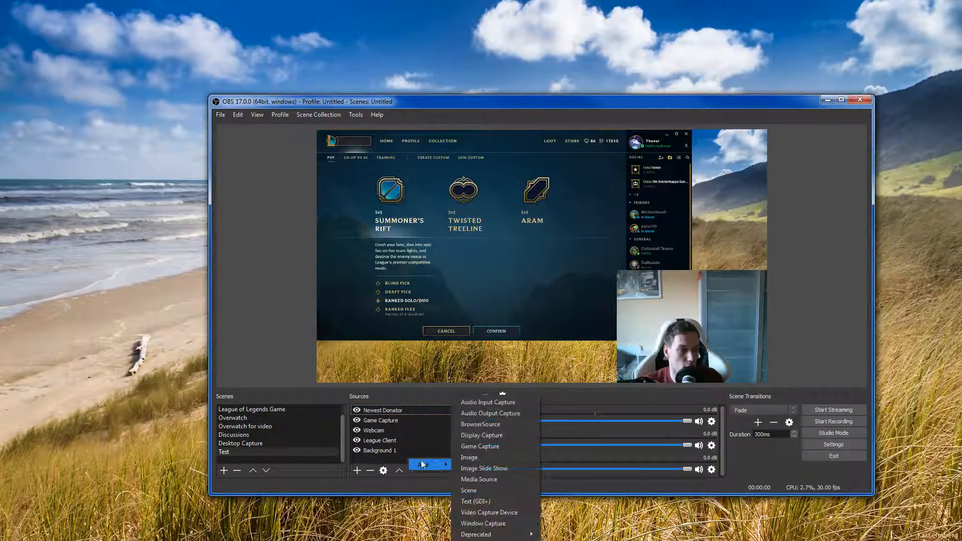
left_click(482, 500)
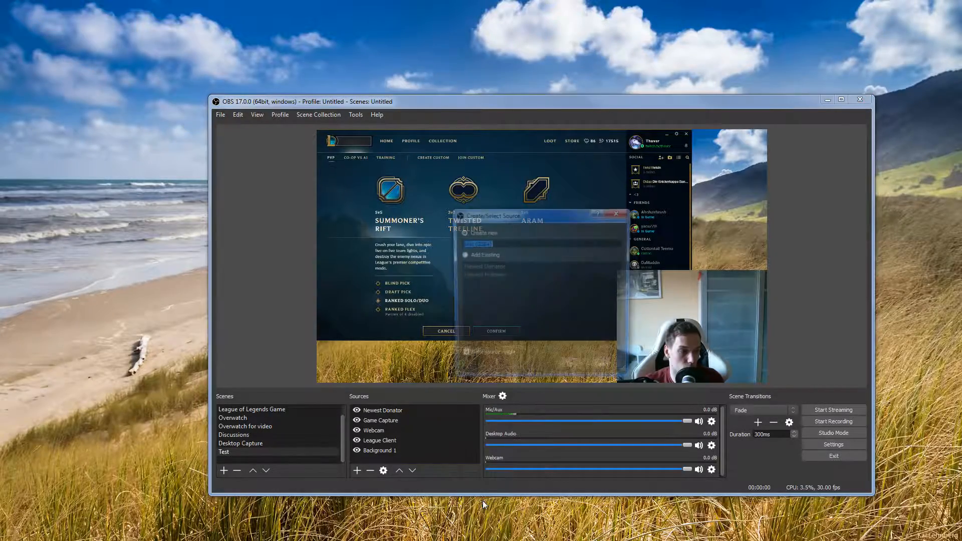
left_click(483, 275)
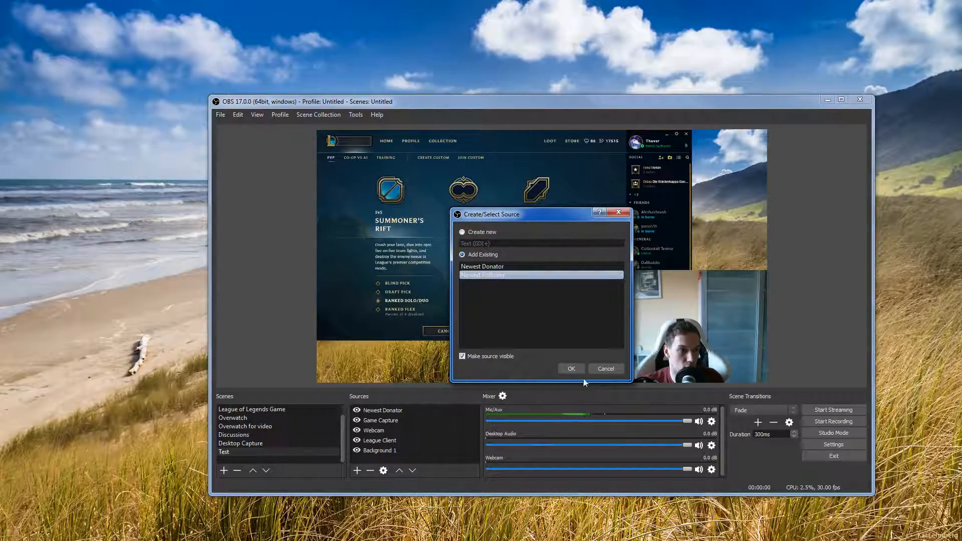
left_click(572, 369)
left_click_drag(387, 140, 739, 265)
left_click(612, 244)
left_click(611, 245)
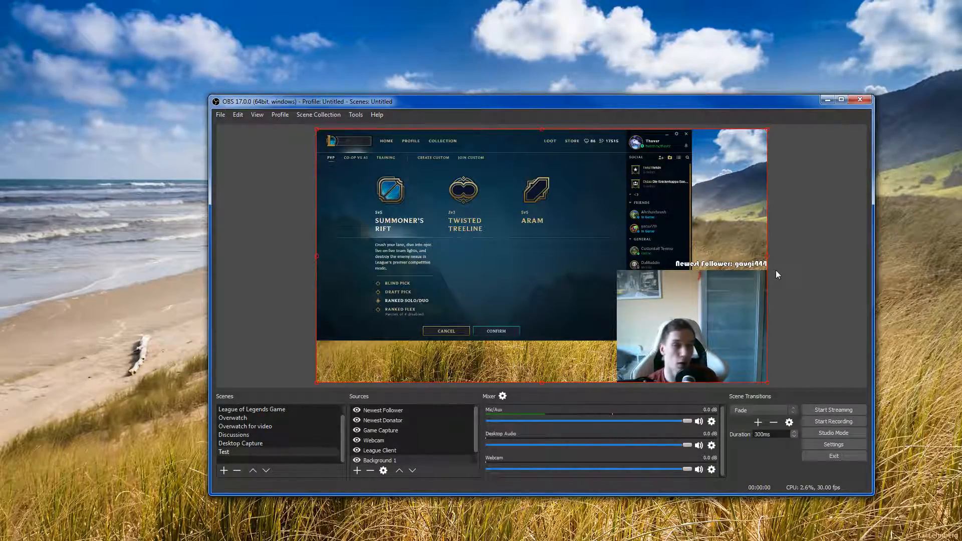
Show the League of Legends Game scene to examine its source layout, and return to the Test scene
left_click(312, 410)
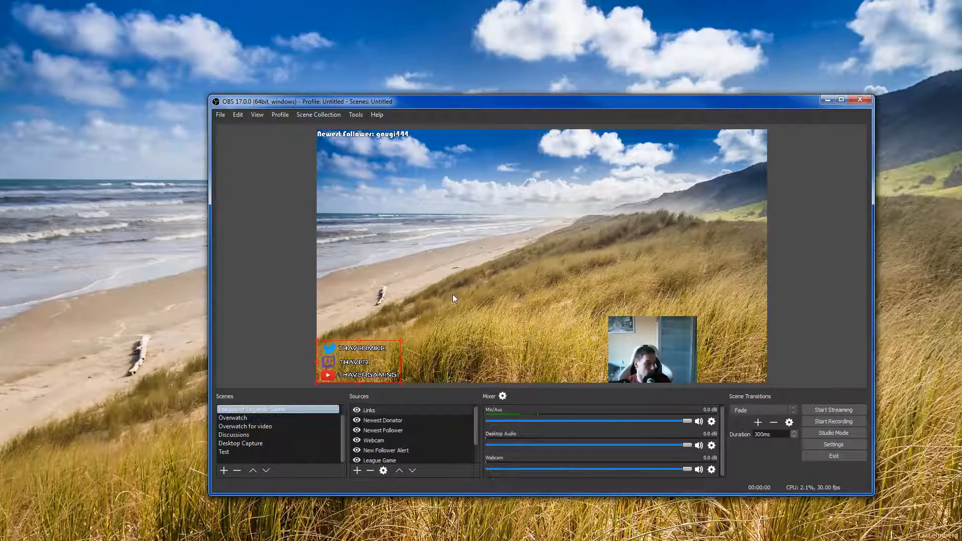
left_click(274, 452)
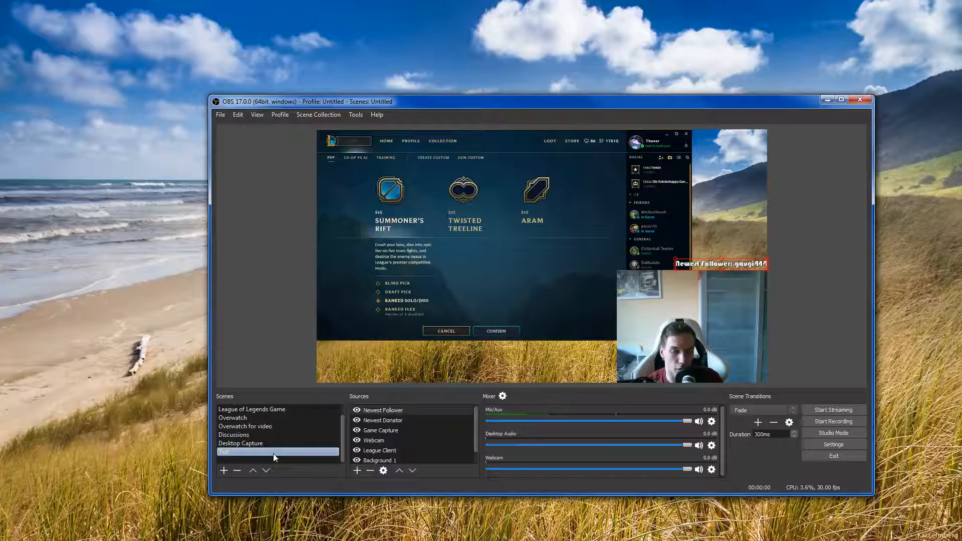